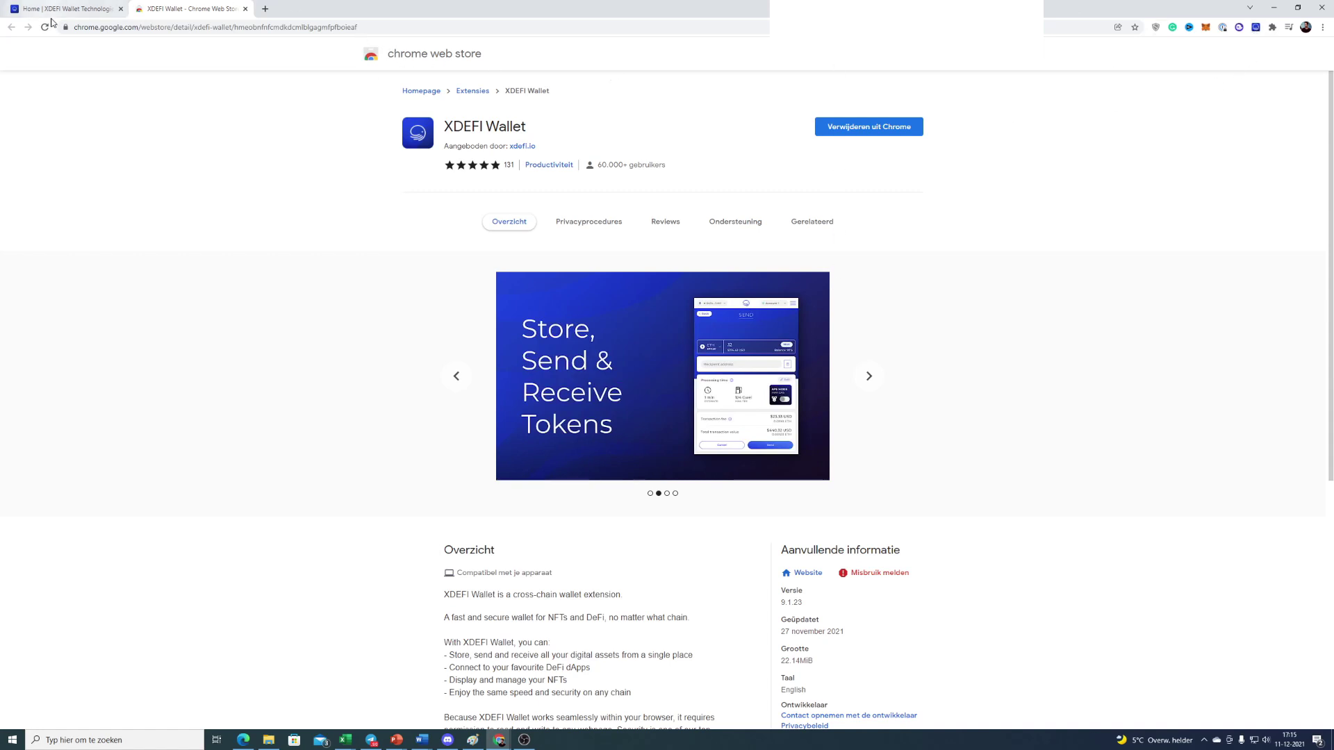
Return to the xdefi.io home page after installing the XDEFI Wallet extension
{"action": "left_click", "coordinate": [102, 10]}
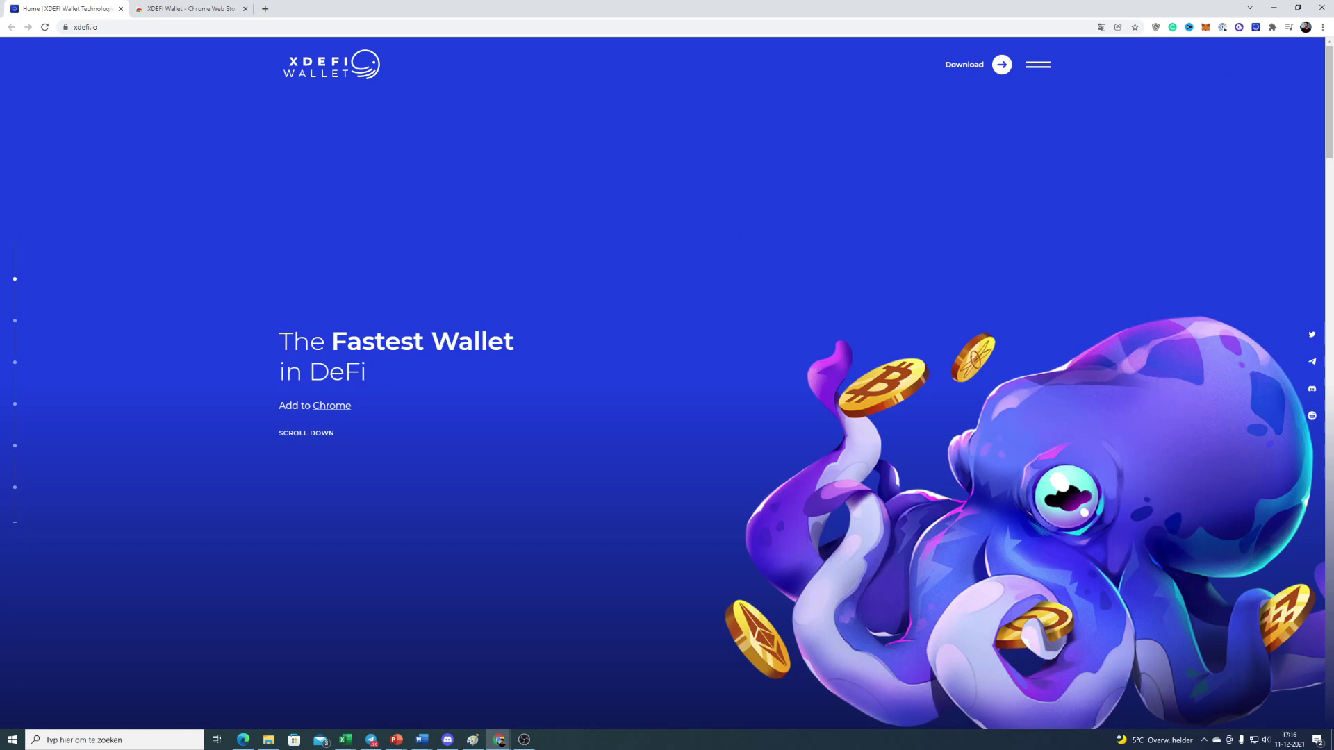
Open the XDEFI welcome popup from the toolbar and begin wallet setup in the onboarding tab
{"action": "left_click", "coordinate": [1255, 28]}
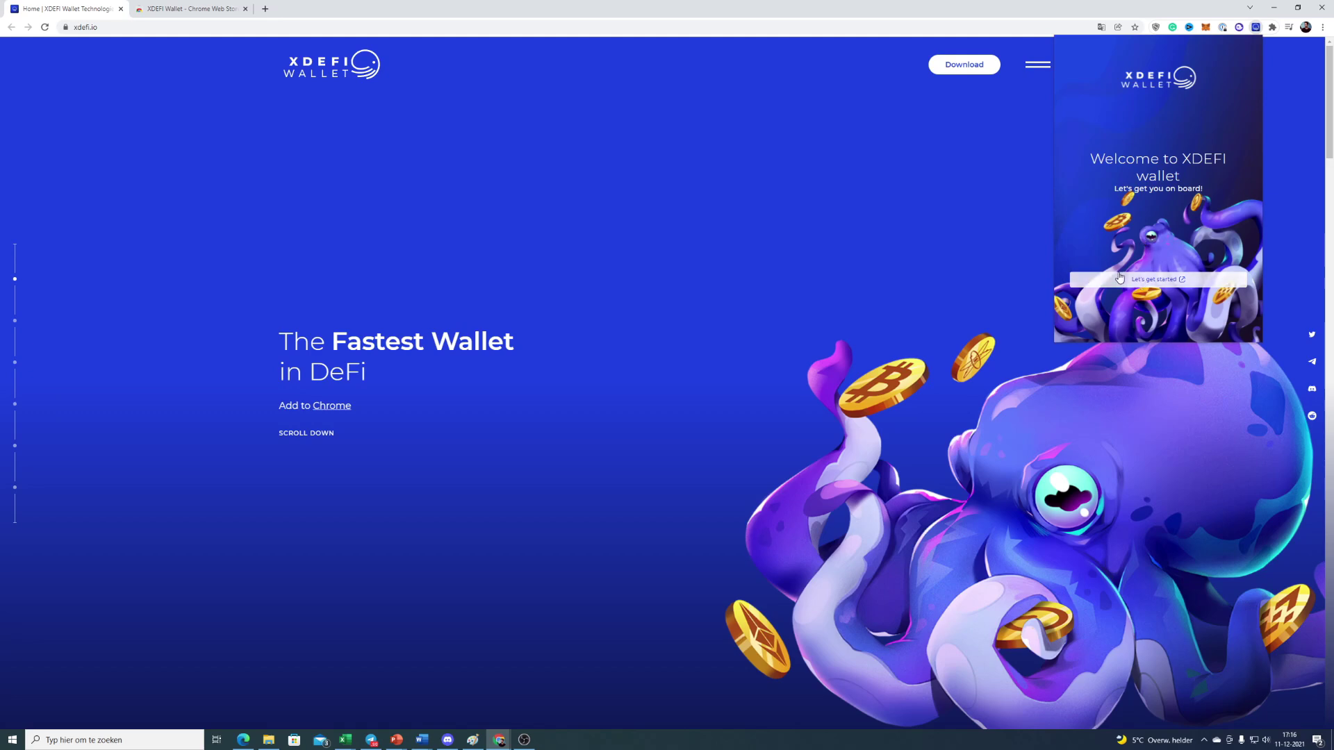
{"action": "left_click", "coordinate": [1140, 279]}
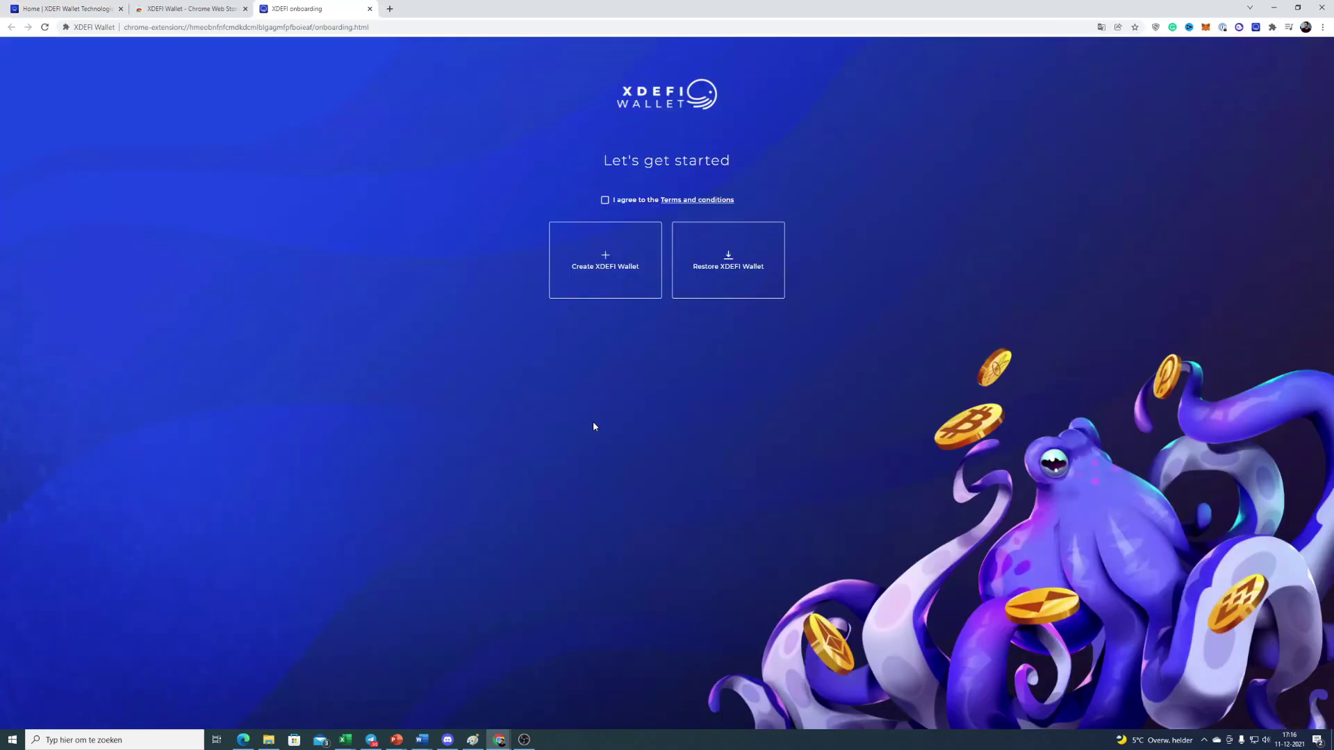
Go full screen, agree to the Terms and conditions, and start creating a new wallet
{"action": "key", "text": "F11"}
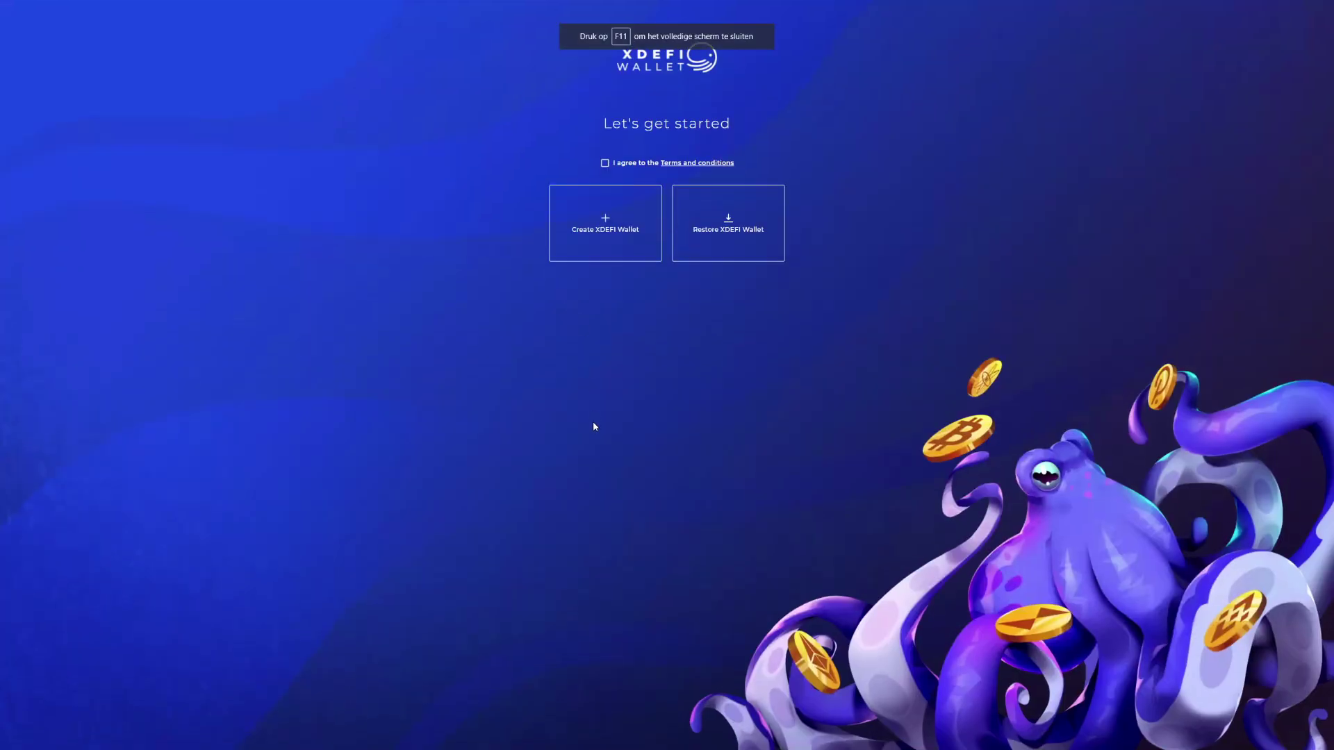
{"action": "left_click", "coordinate": [605, 163]}
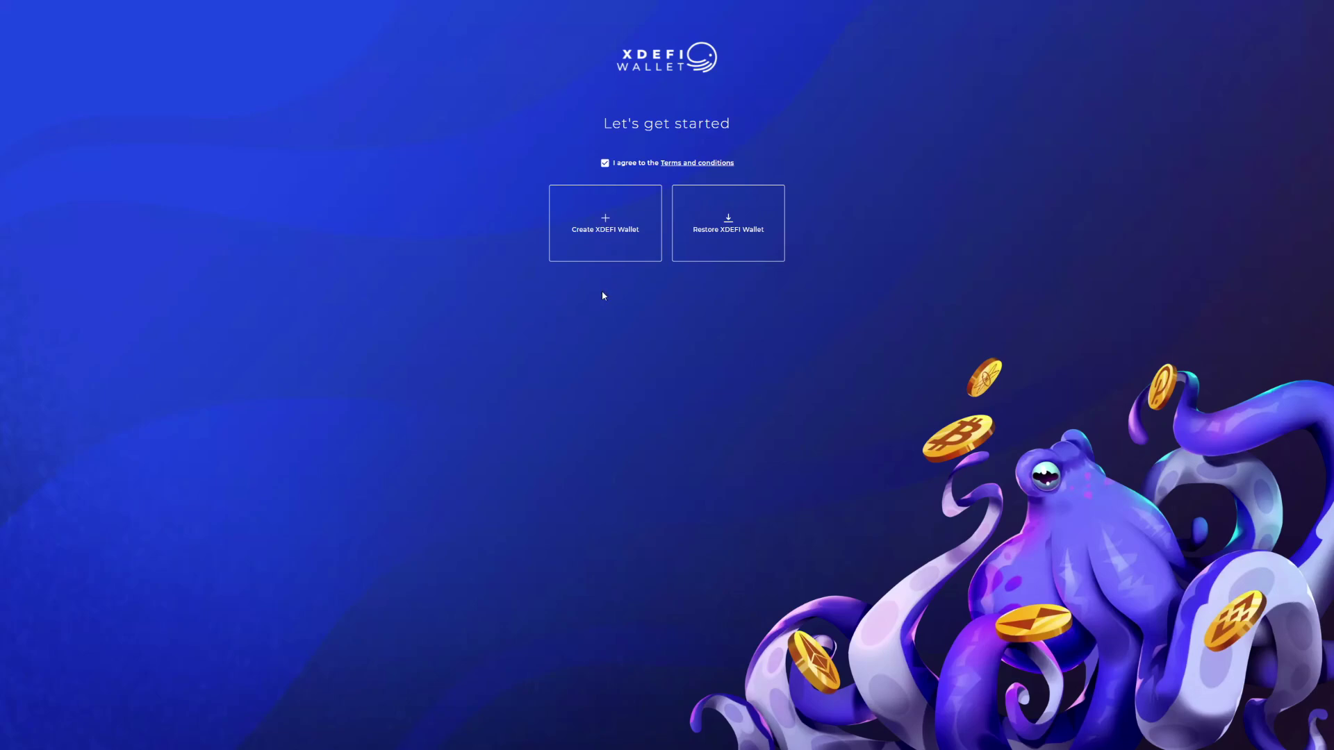
{"action": "left_click", "coordinate": [606, 222]}
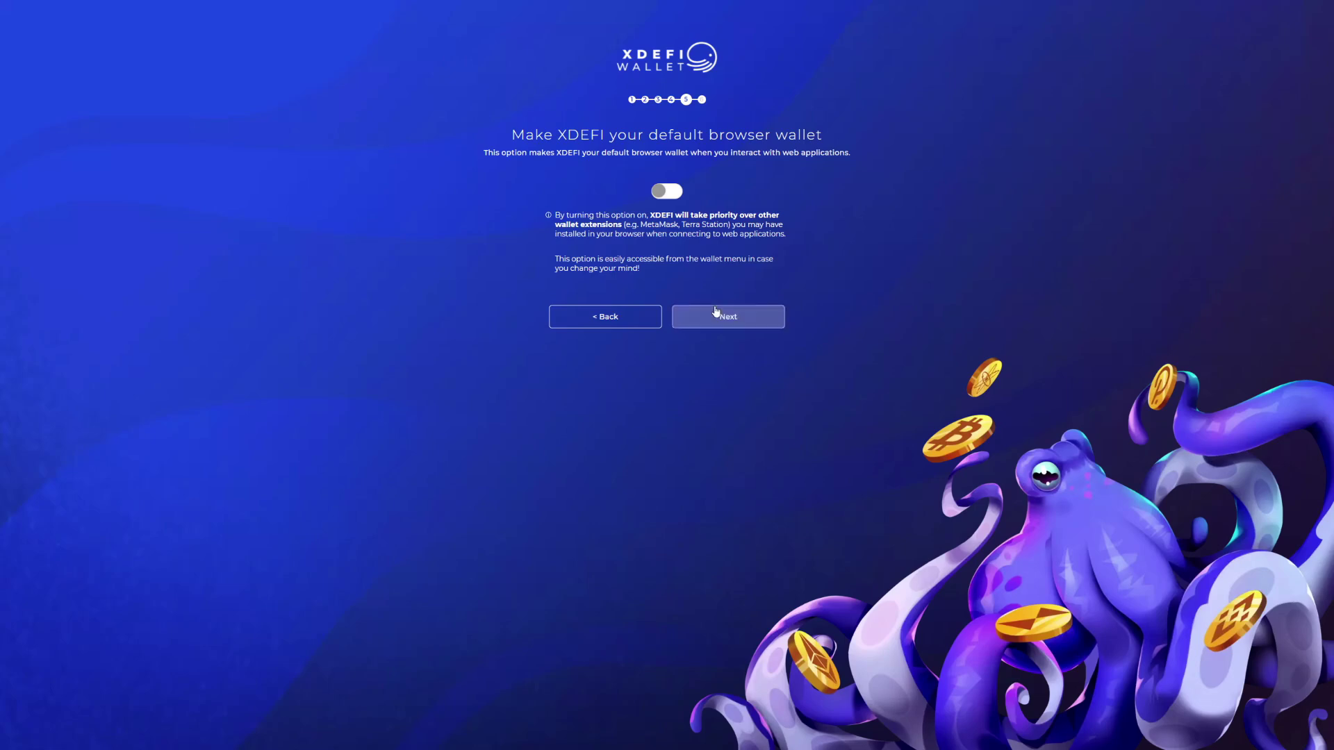
Continue past the default browser wallet step with the option left off
{"action": "left_click", "coordinate": [718, 316]}
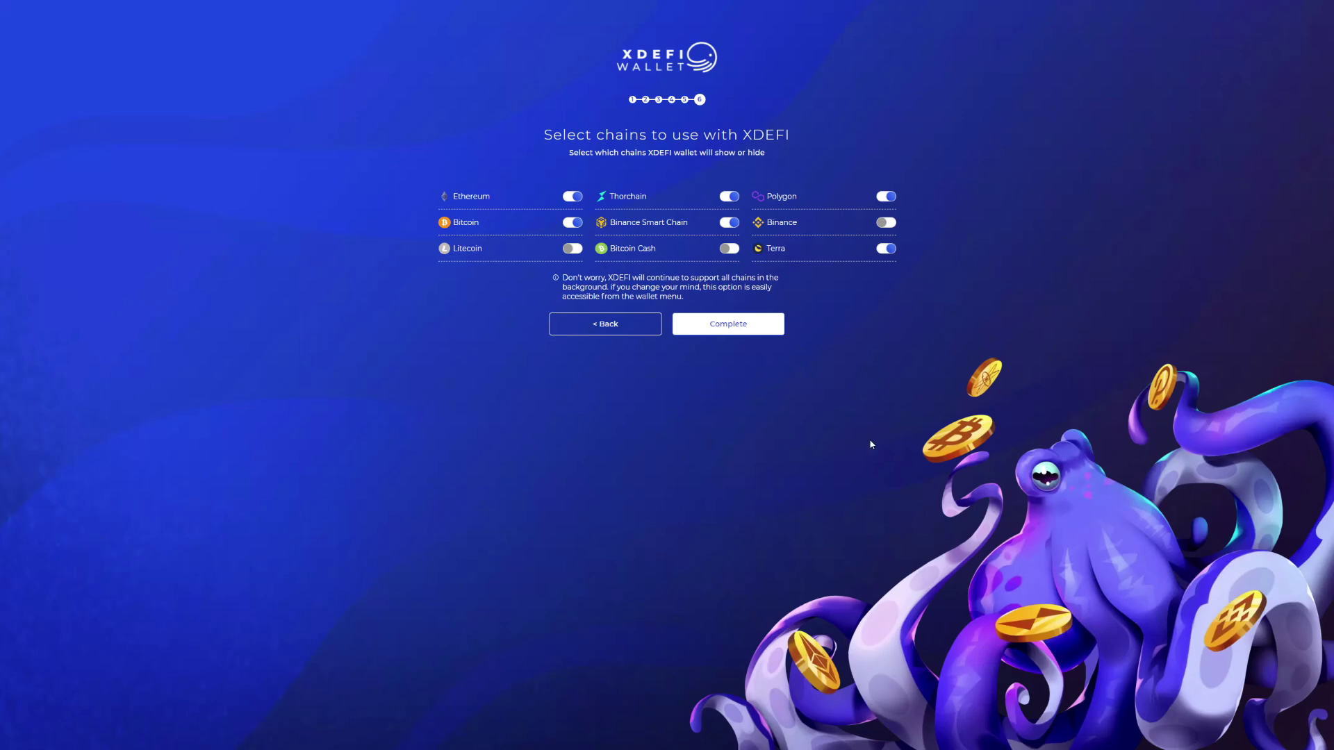
{"action": "left_click", "coordinate": [728, 324]}
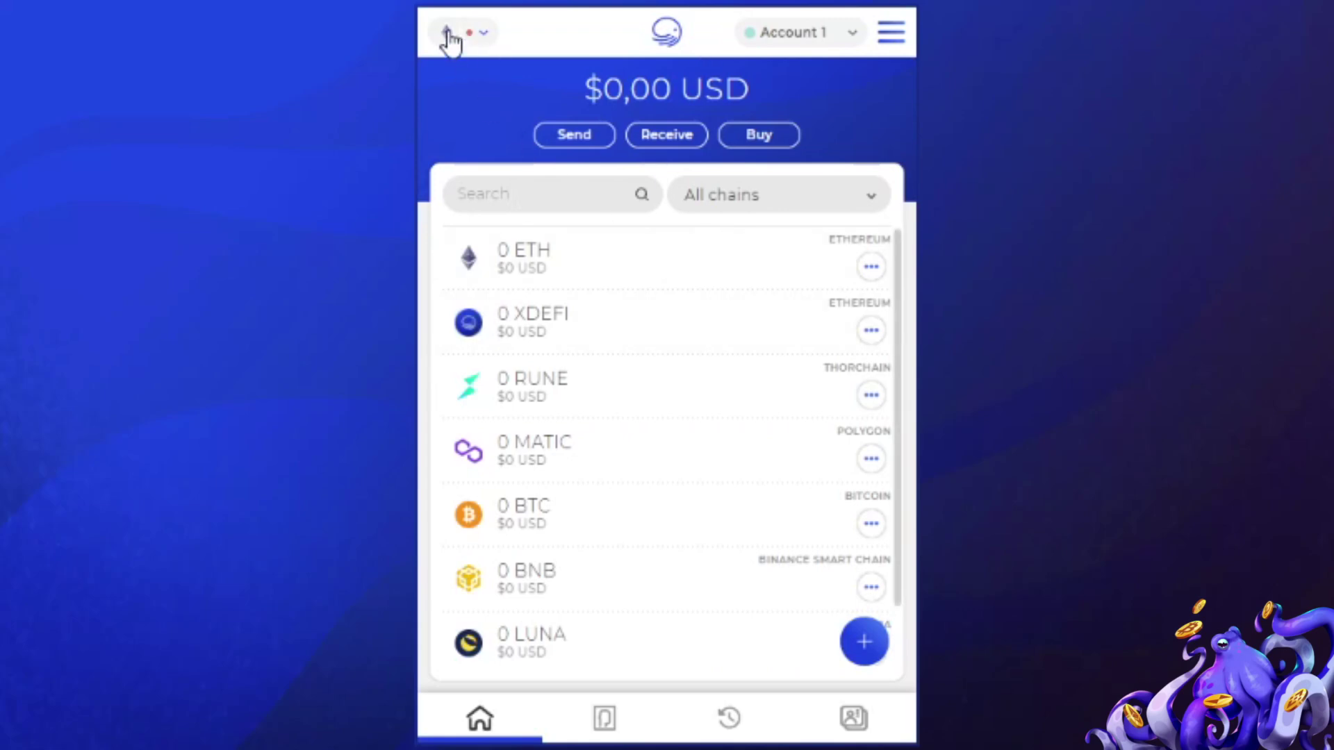
Open the network and mode settings, showing Ethereum on Mainnet
{"action": "left_click", "coordinate": [468, 41]}
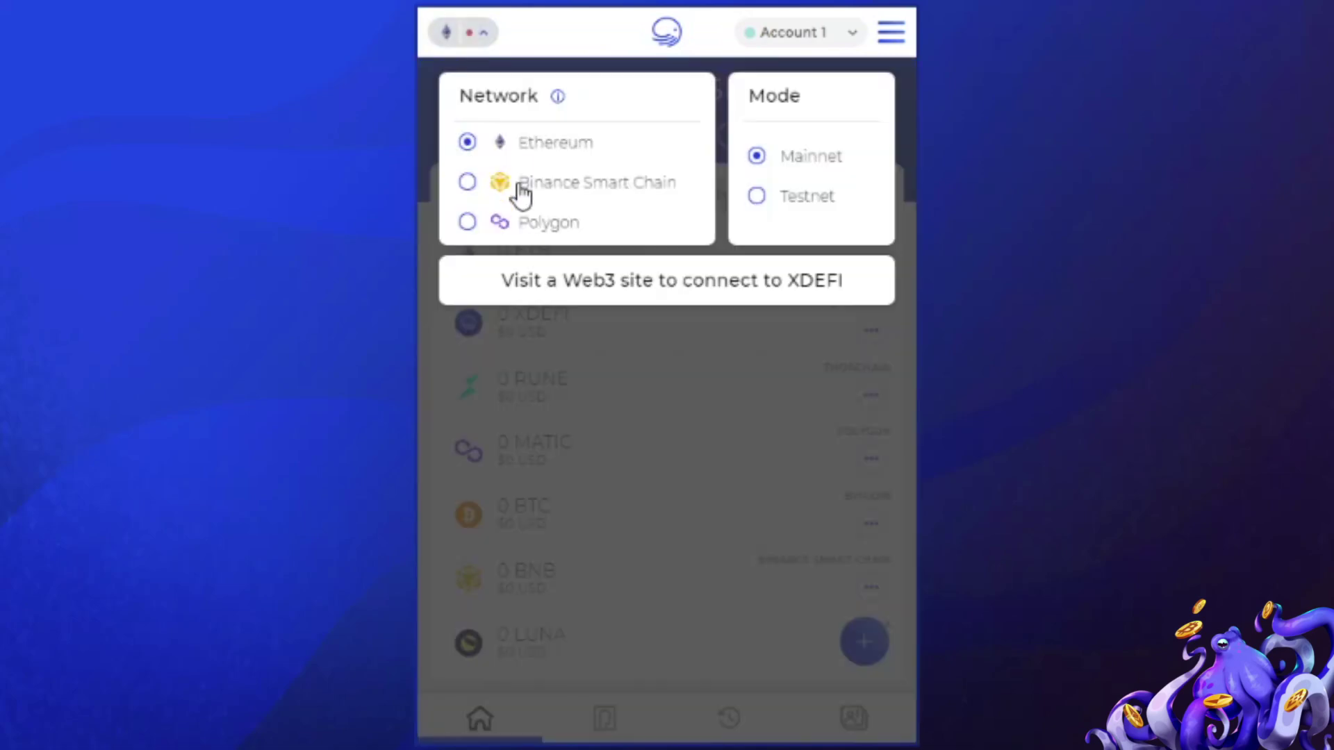
{"action": "left_click", "coordinate": [518, 184]}
{"action": "left_click", "coordinate": [490, 39]}
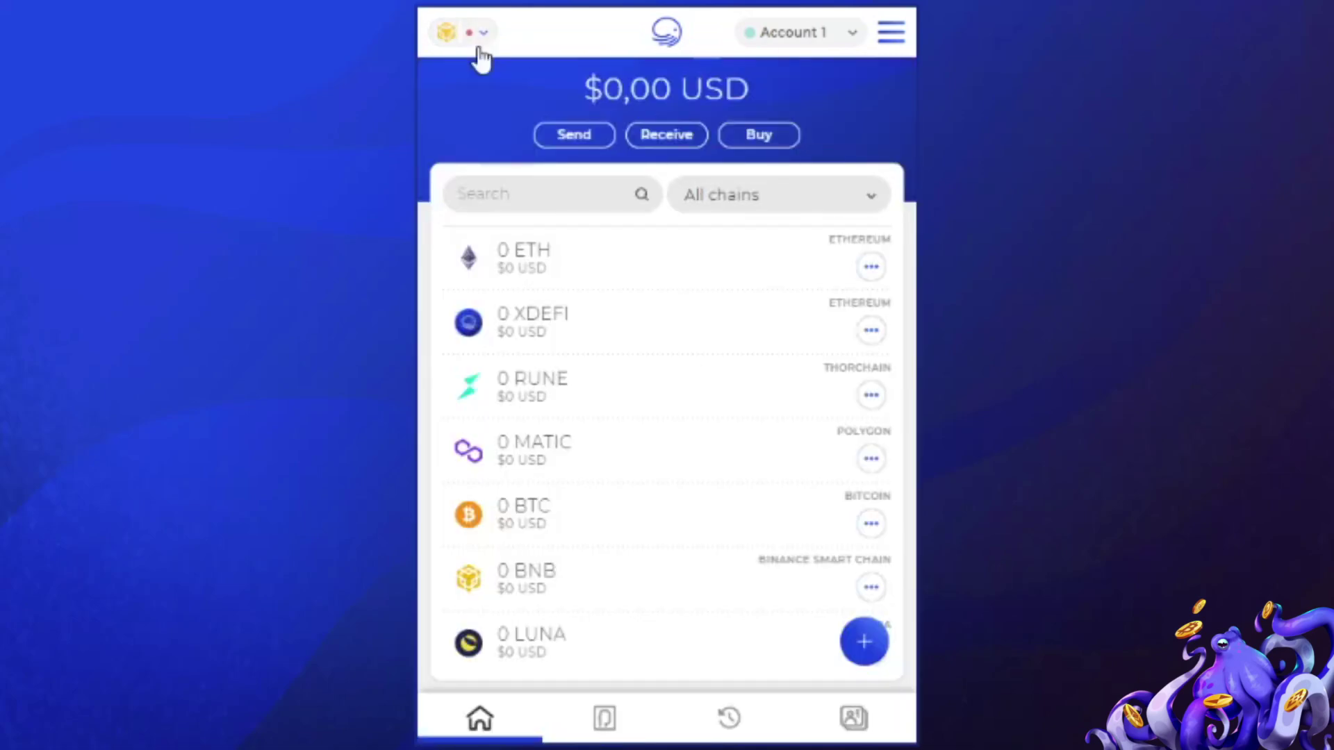
{"action": "left_click", "coordinate": [480, 41]}
{"action": "left_click", "coordinate": [520, 139]}
{"action": "left_click", "coordinate": [567, 41]}
Glance at the account list and main menu, then view the empty NFT page for Account 1
{"action": "left_click", "coordinate": [808, 39]}
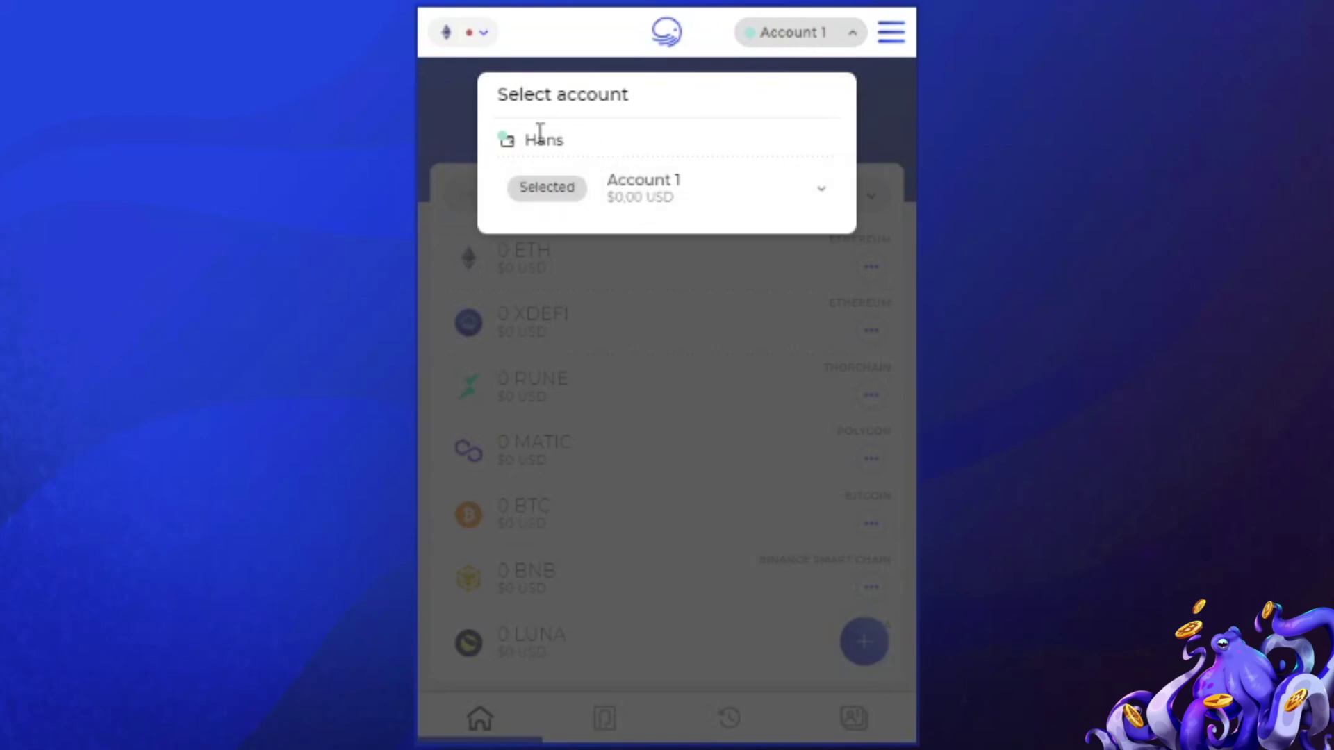
{"action": "left_click", "coordinate": [579, 53]}
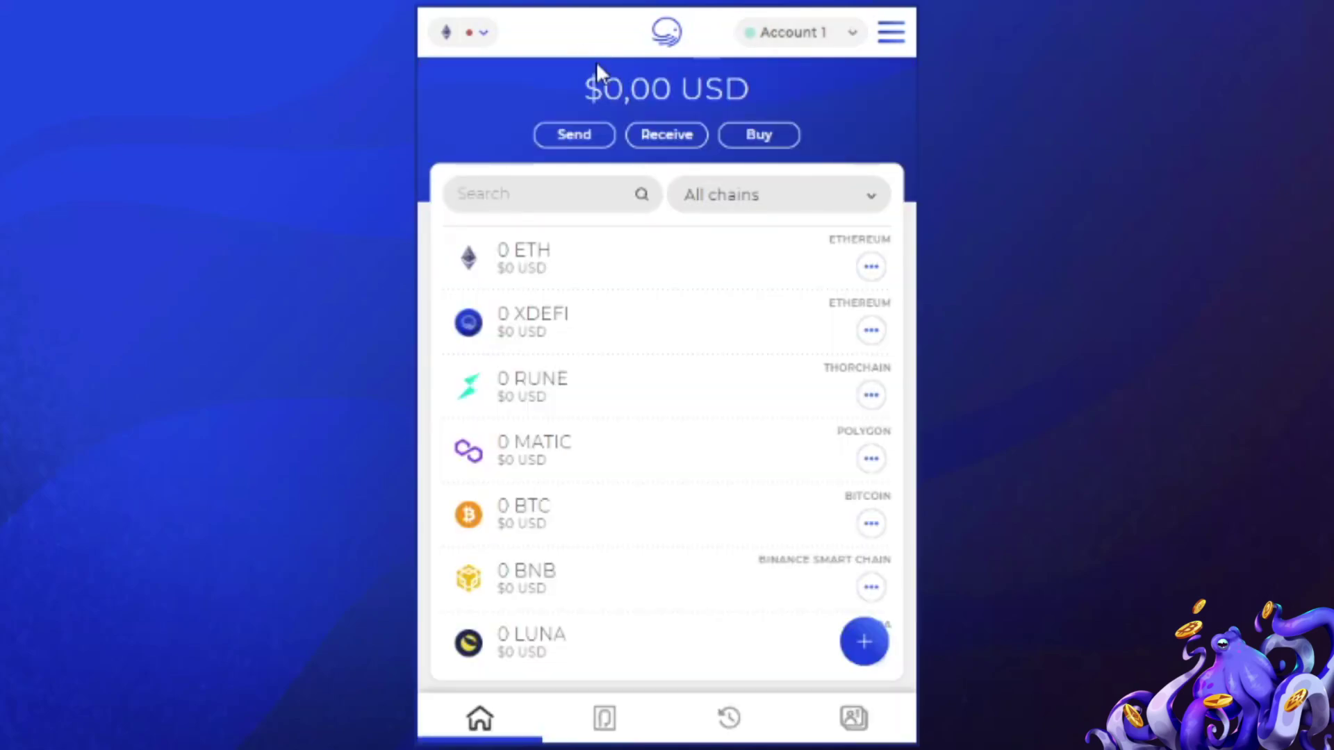
{"action": "left_click", "coordinate": [891, 34]}
{"action": "left_click", "coordinate": [890, 33]}
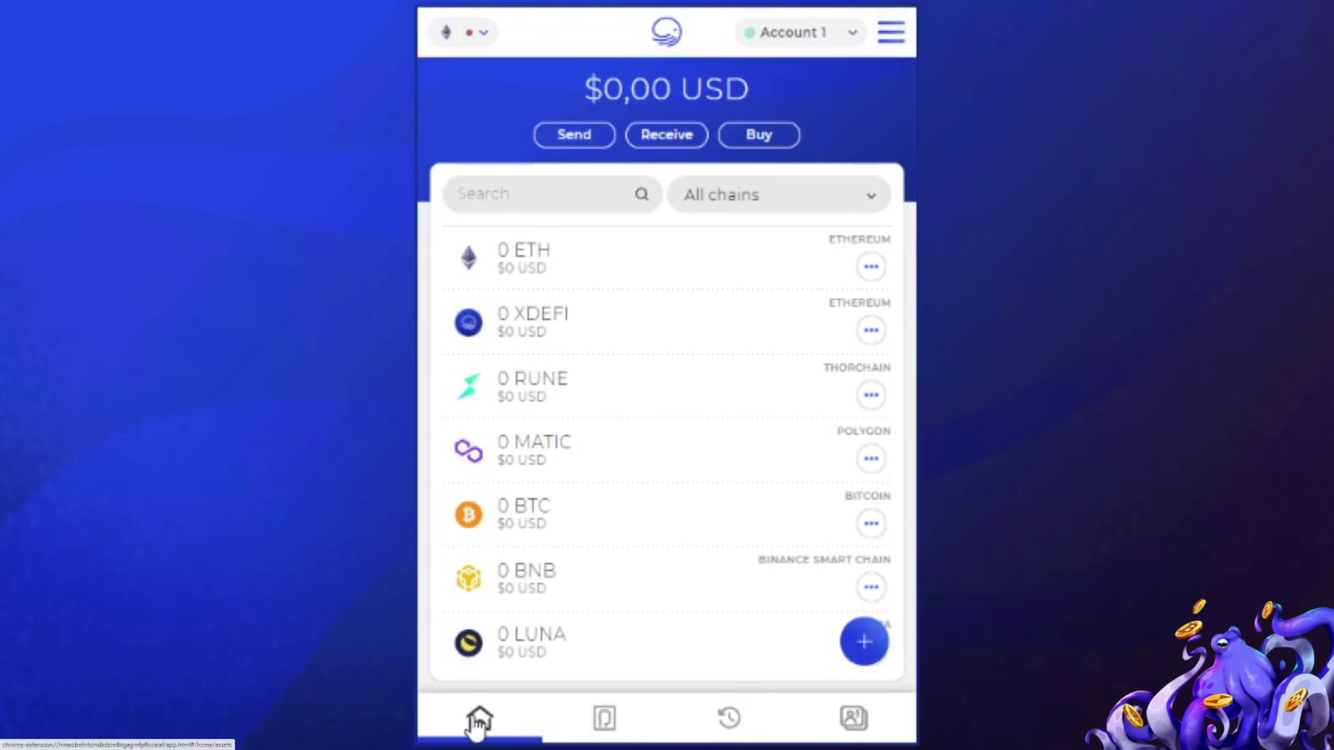
{"action": "left_click", "coordinate": [624, 723]}
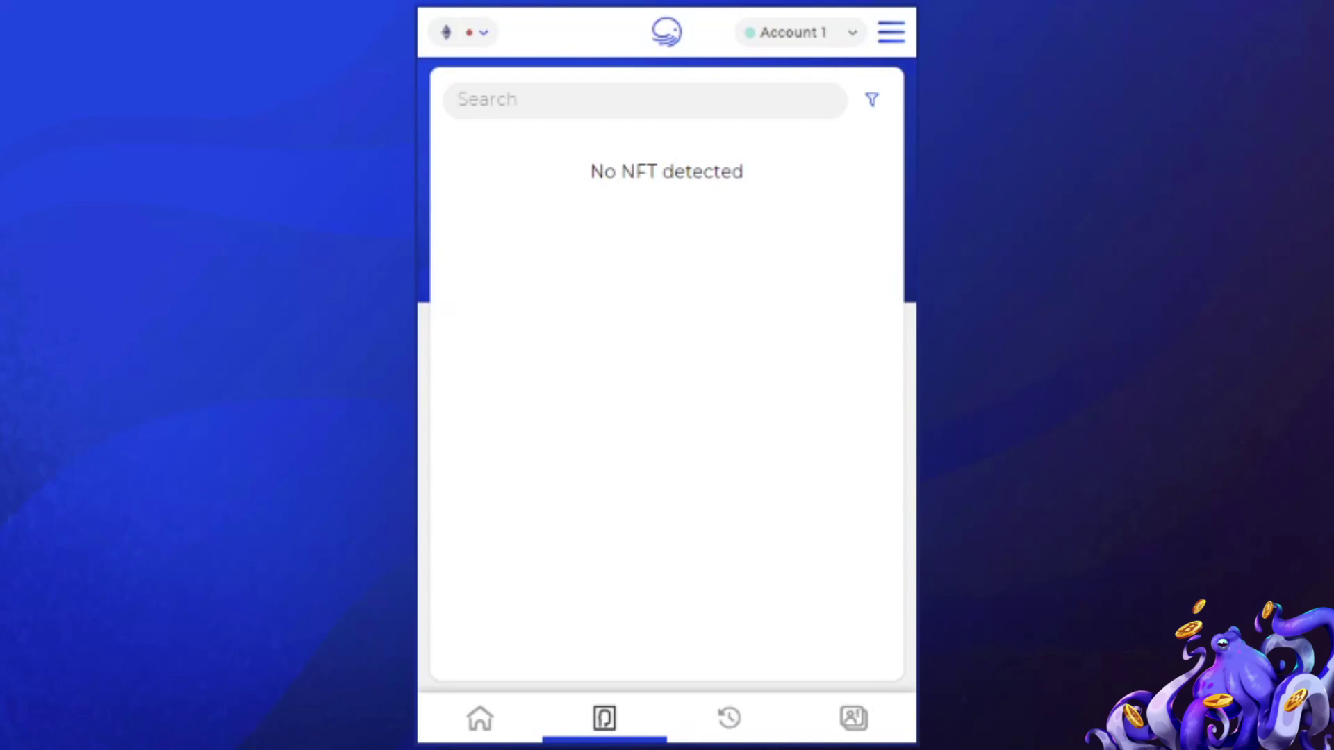
Show Recent Activity for all chains, which lists no transactions yet
{"action": "left_click", "coordinate": [727, 719]}
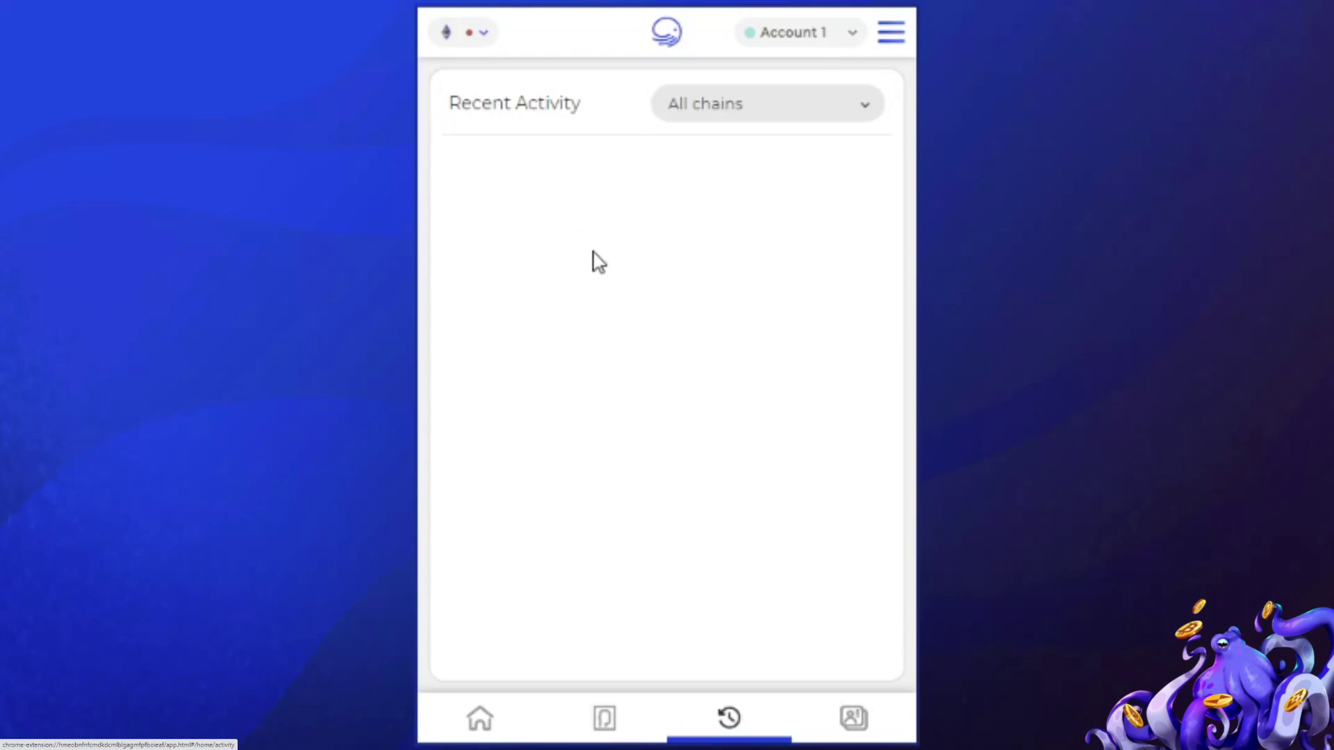
View the account list, then return to the home balances showing $0,00 USD
{"action": "left_click", "coordinate": [877, 726]}
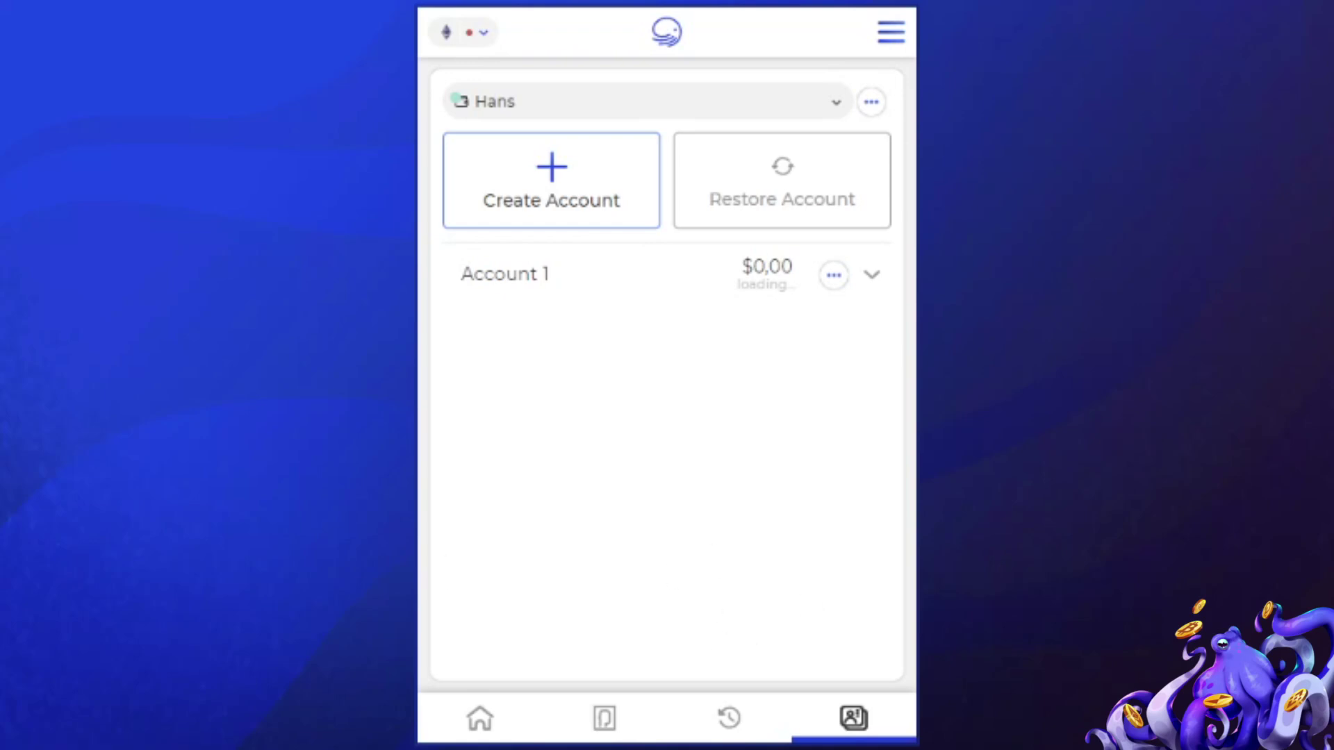
{"action": "left_click", "coordinate": [464, 726]}
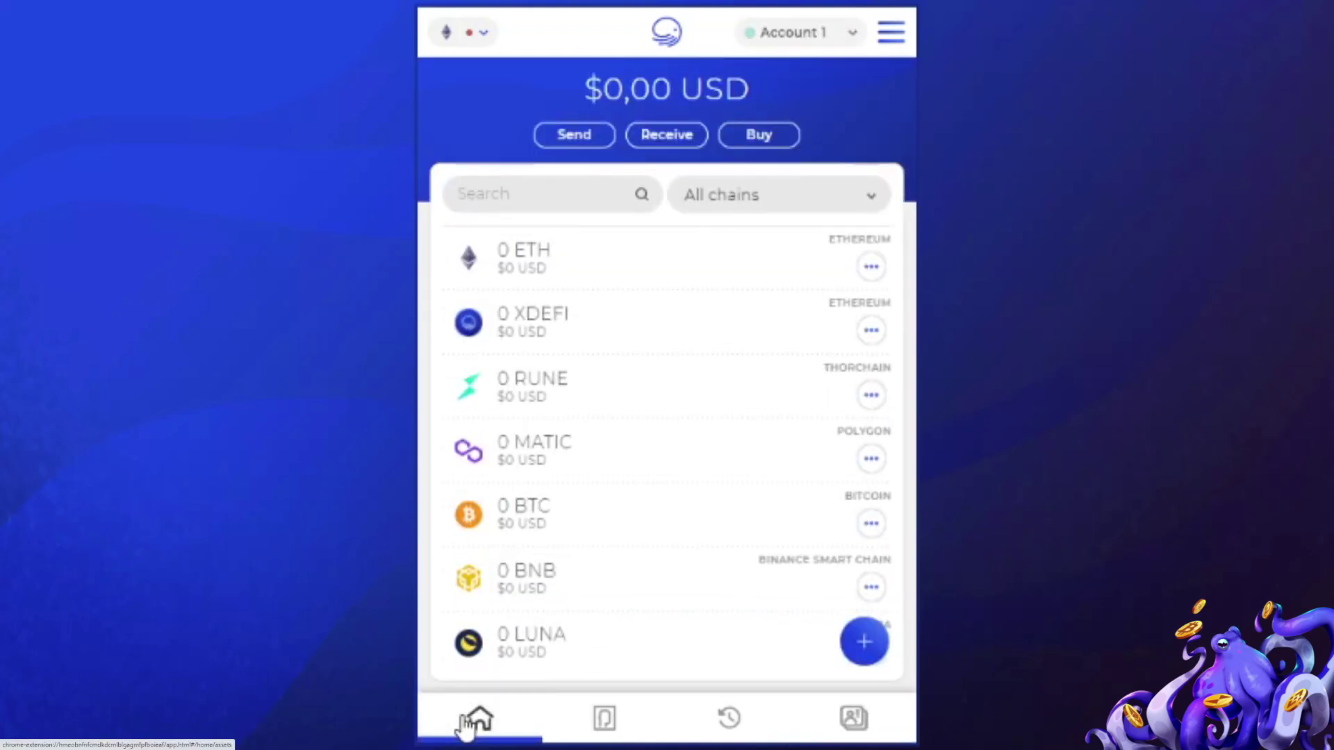
Choose Contacts from the main menu to see the empty address book
{"action": "left_click", "coordinate": [892, 32]}
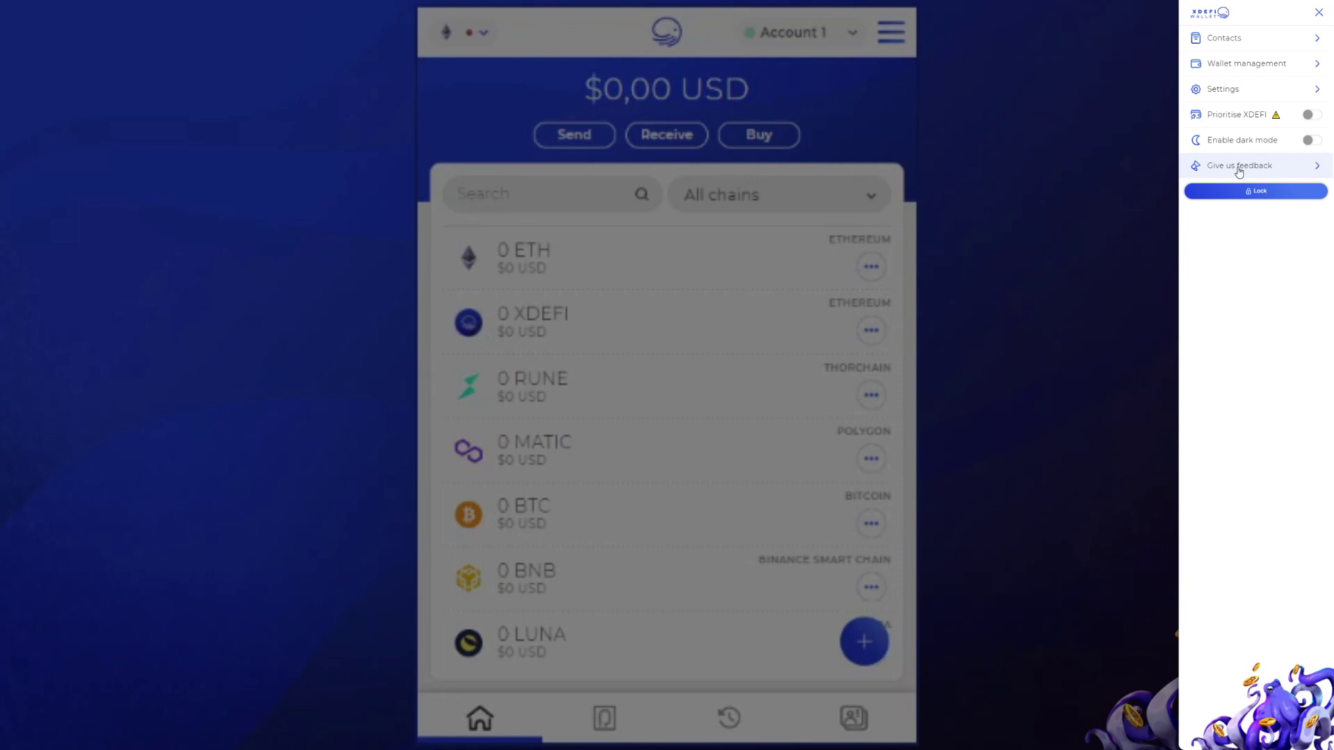
{"action": "left_click", "coordinate": [1244, 39]}
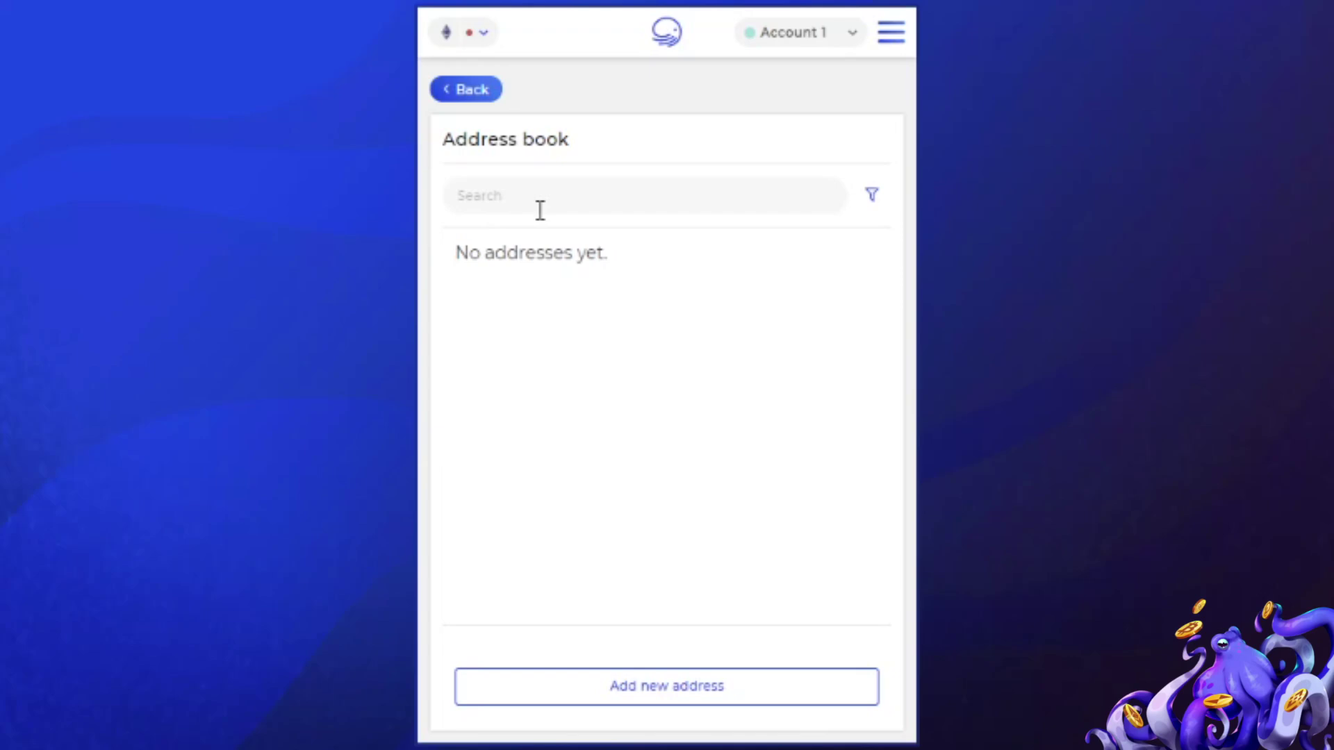
{"action": "left_click", "coordinate": [892, 38]}
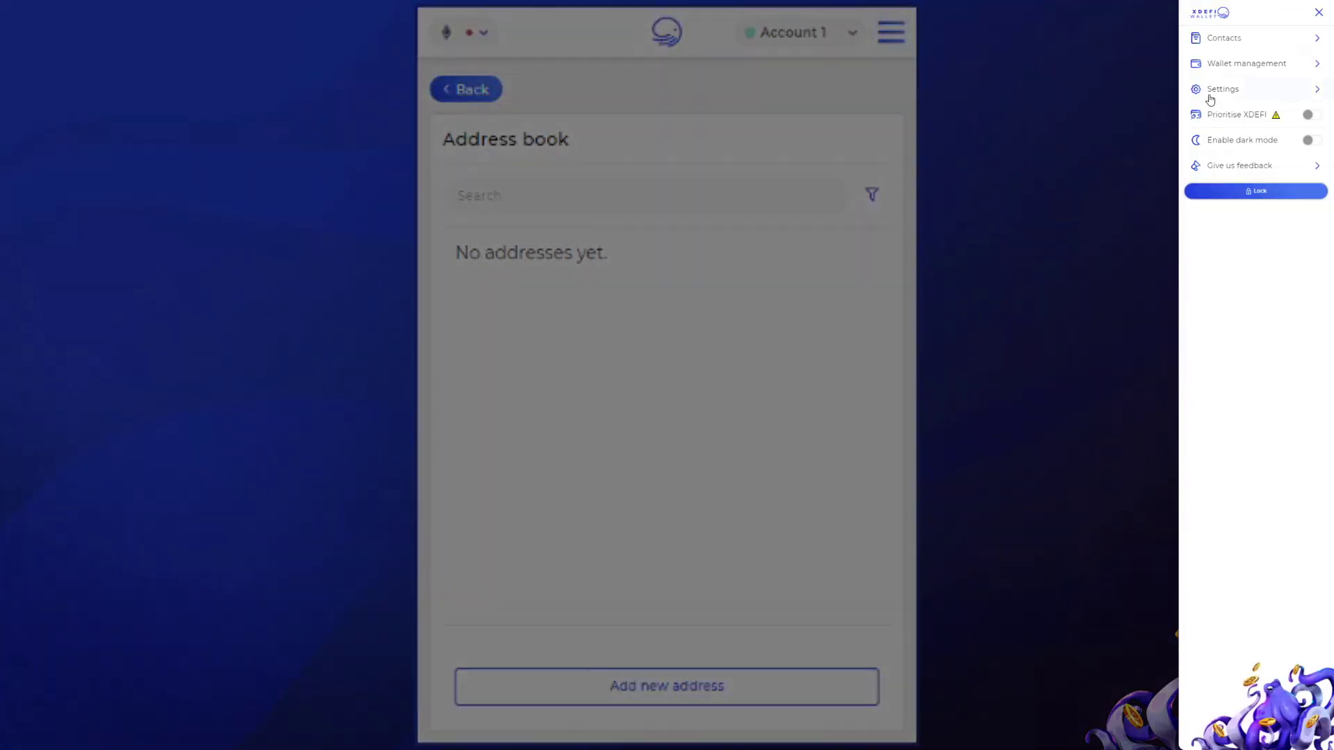
Choose Wallet management to see hardware wallet, import and backup options
{"action": "left_click", "coordinate": [1244, 63]}
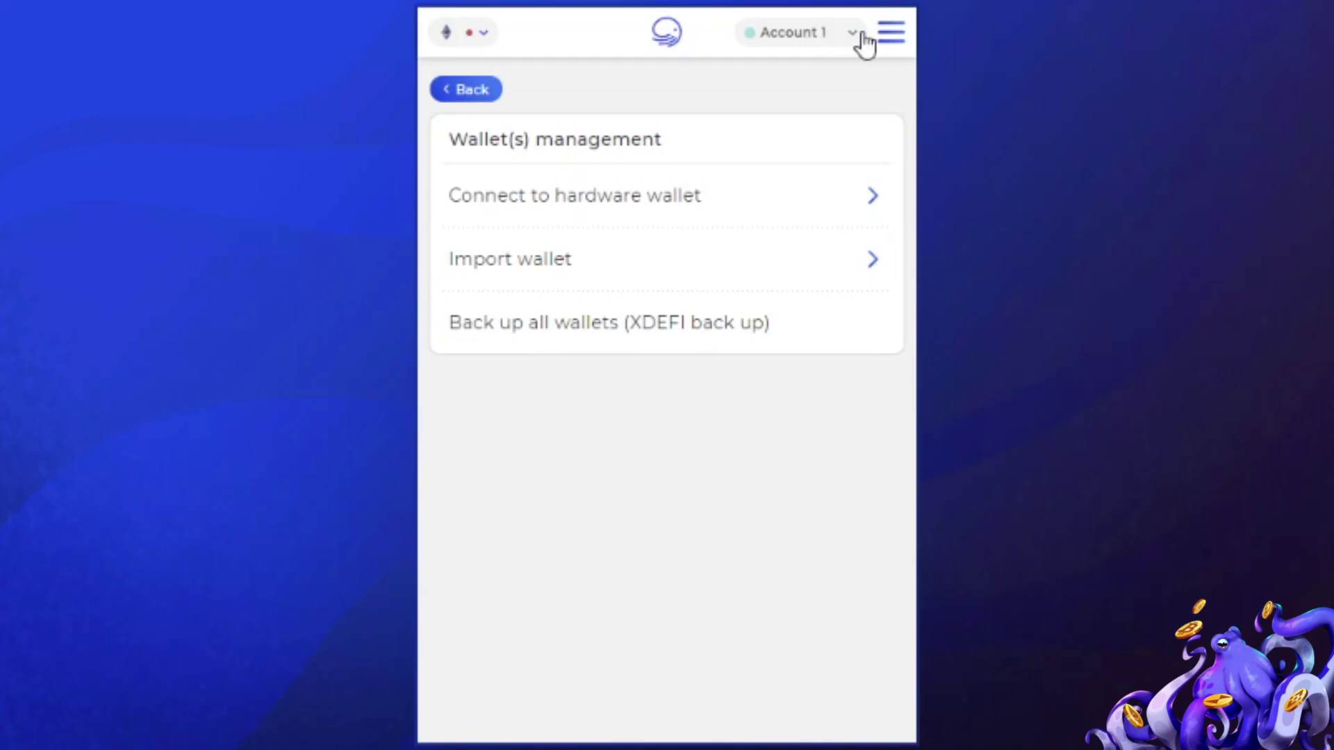
{"action": "left_click", "coordinate": [892, 32]}
Open the wallet Settings page and scroll down through the XDEFI and dApp settings
{"action": "left_click", "coordinate": [1239, 88]}
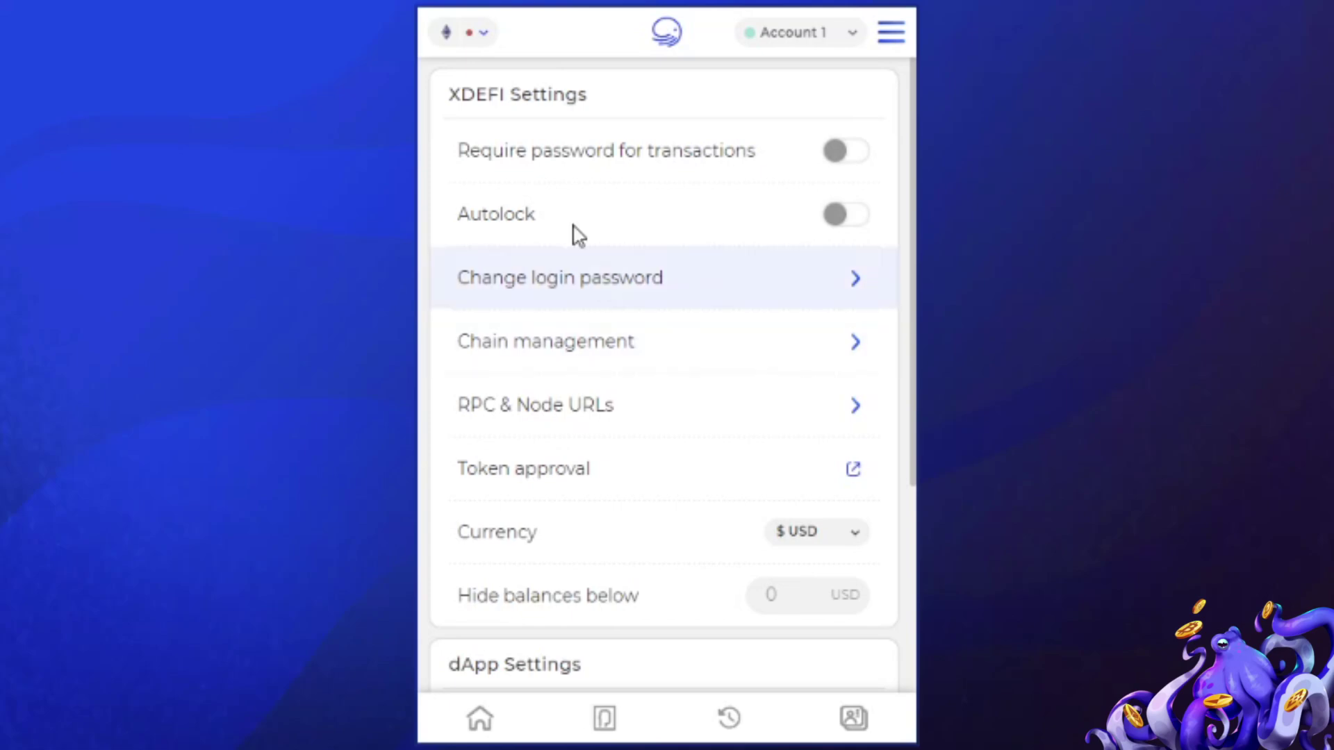
{"action": "scroll", "coordinate": [685, 554], "scroll_direction": "down", "scroll_amount": 5}
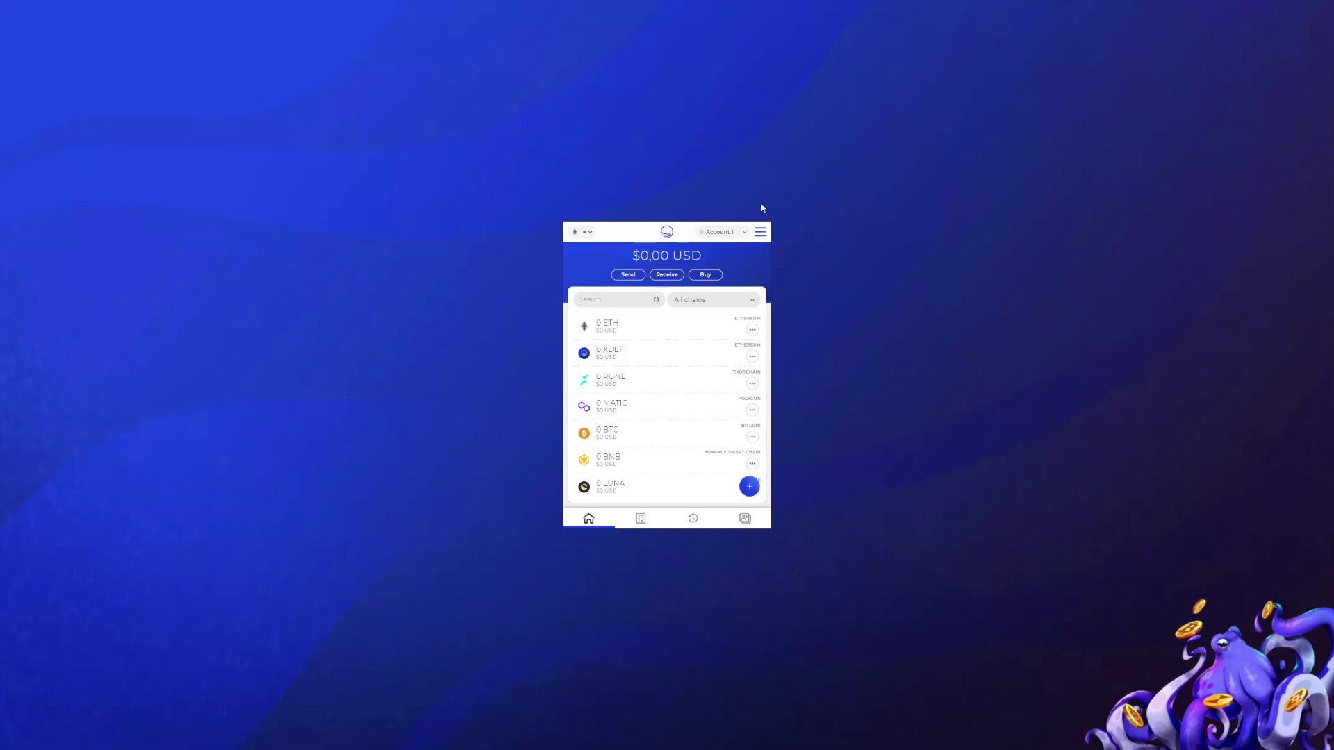
Open the ETH asset page and start a new ETH transfer on the Send form
{"action": "left_click", "coordinate": [632, 329]}
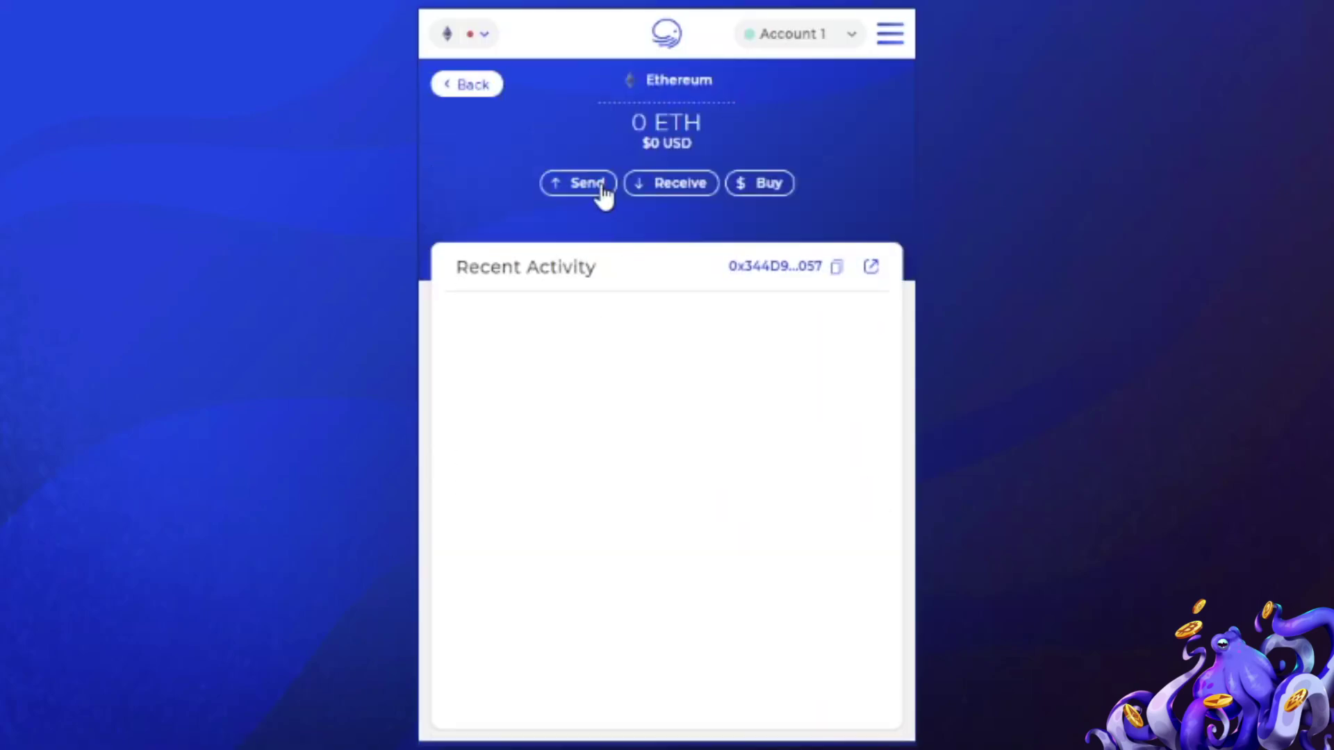
{"action": "left_click", "coordinate": [602, 188]}
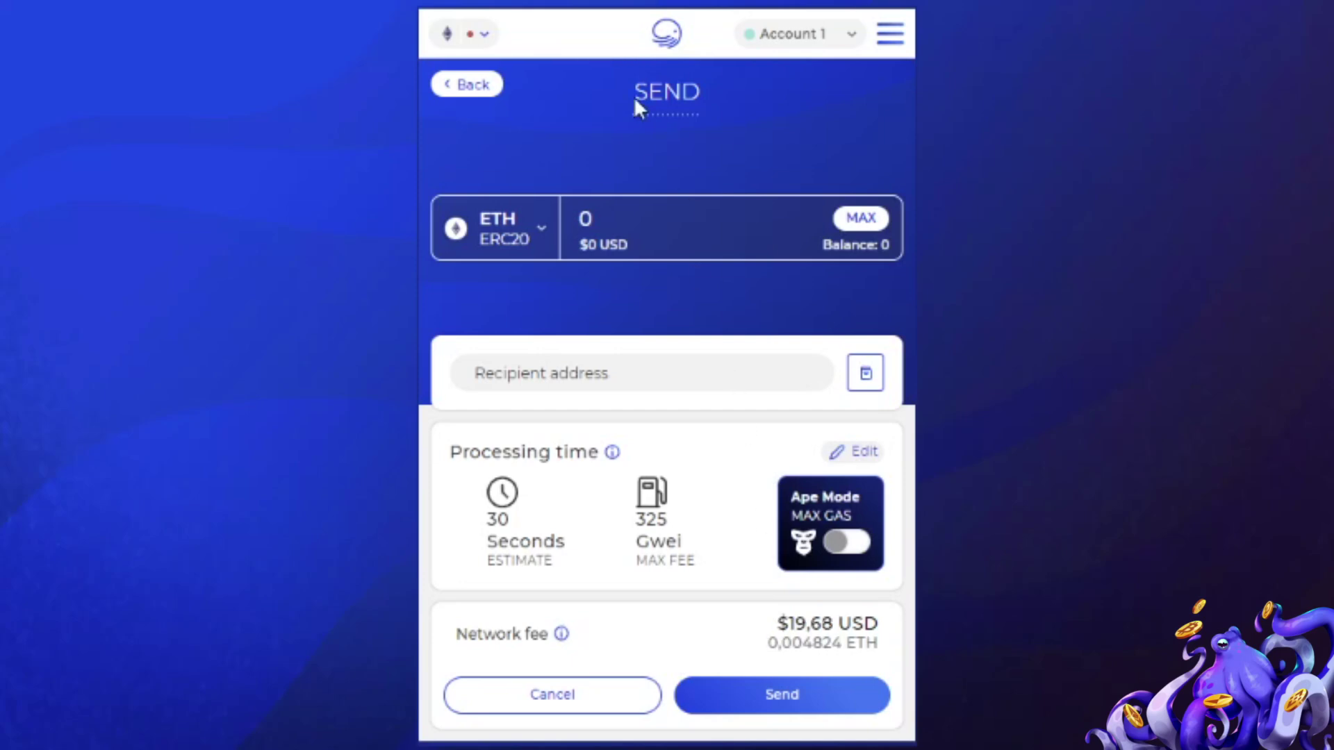
Back out of the ETH Send form and the Ethereum page to the $0,00 USD home list
{"action": "left_click", "coordinate": [459, 84]}
{"action": "left_click", "coordinate": [456, 83]}
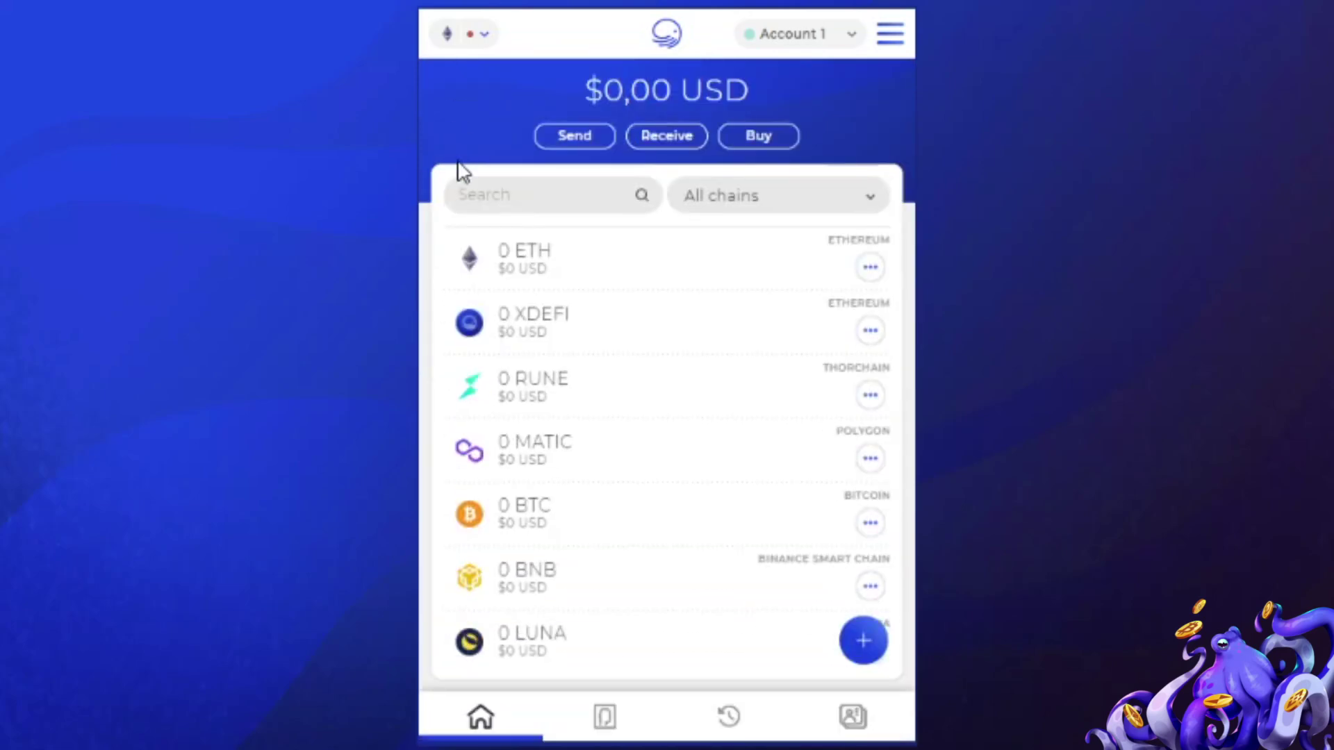